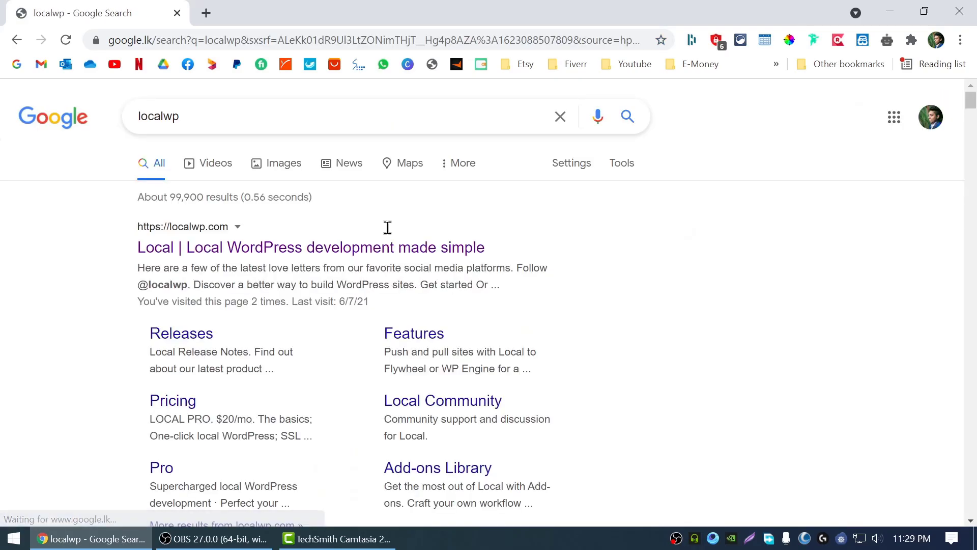
- Open the Local website from the search results and choose Windows as the platform for the free download
{"action": "double_click", "coordinate": [222, 252]}
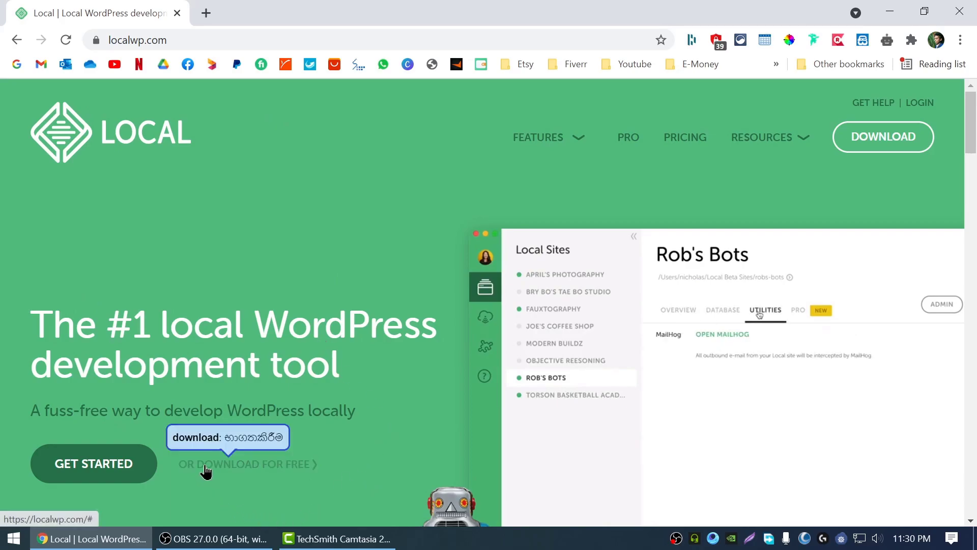
{"action": "left_click", "coordinate": [297, 465]}
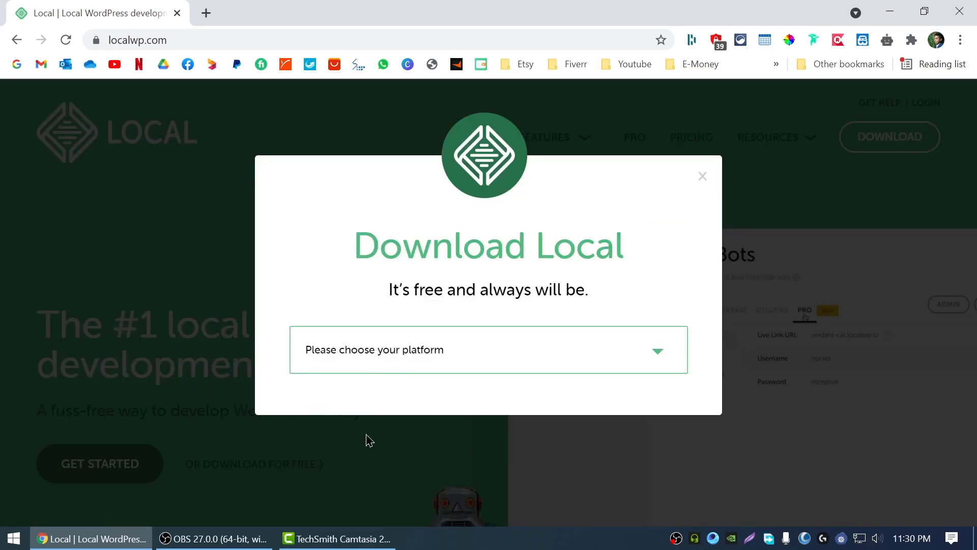
{"action": "left_click", "coordinate": [414, 358]}
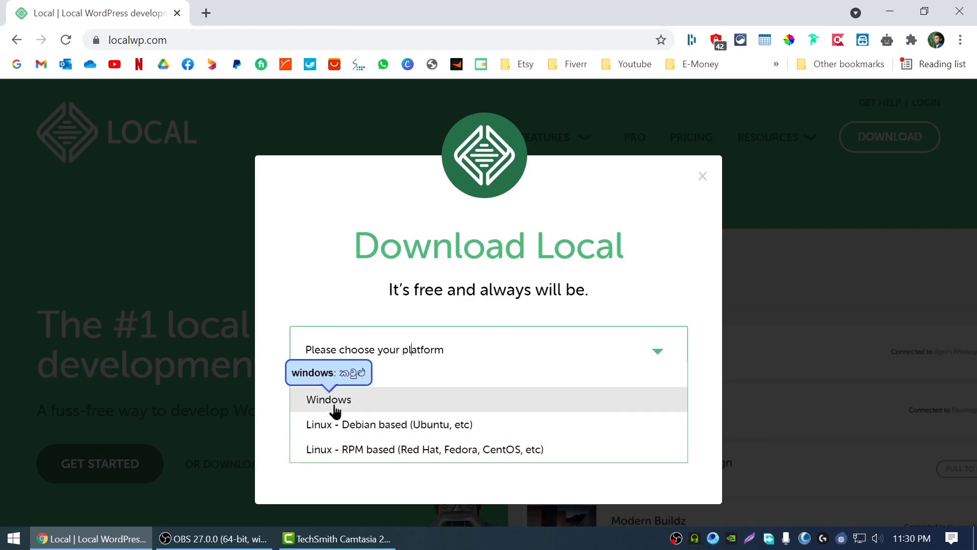
{"action": "left_click", "coordinate": [428, 405]}
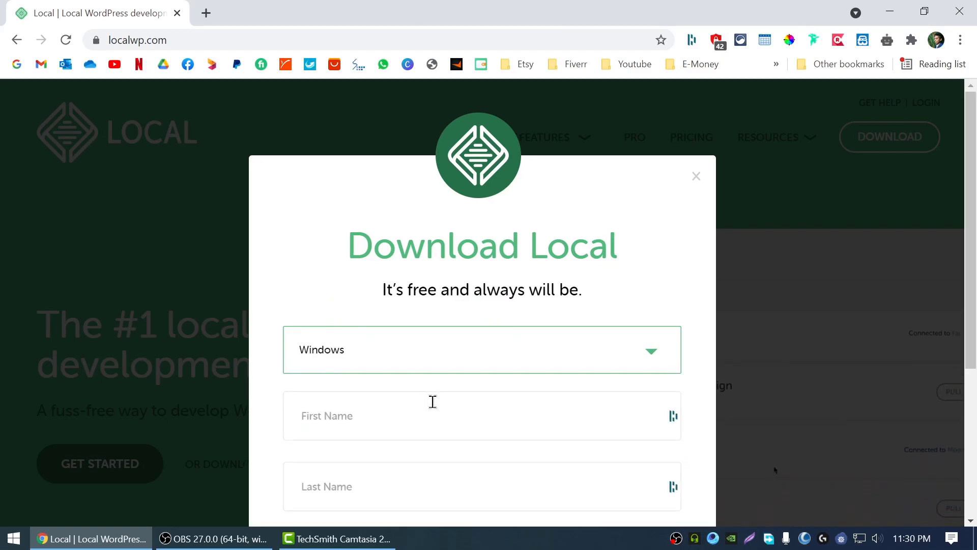
- Fill in the first name, last name and work email on the download form and submit it
{"action": "scroll", "coordinate": [783, 271], "scroll_direction": "down", "scroll_amount": 2}
{"action": "scroll", "coordinate": [784, 271], "scroll_direction": "down", "scroll_amount": 2}
{"action": "scroll", "coordinate": [781, 270], "scroll_direction": "down", "scroll_amount": 2}
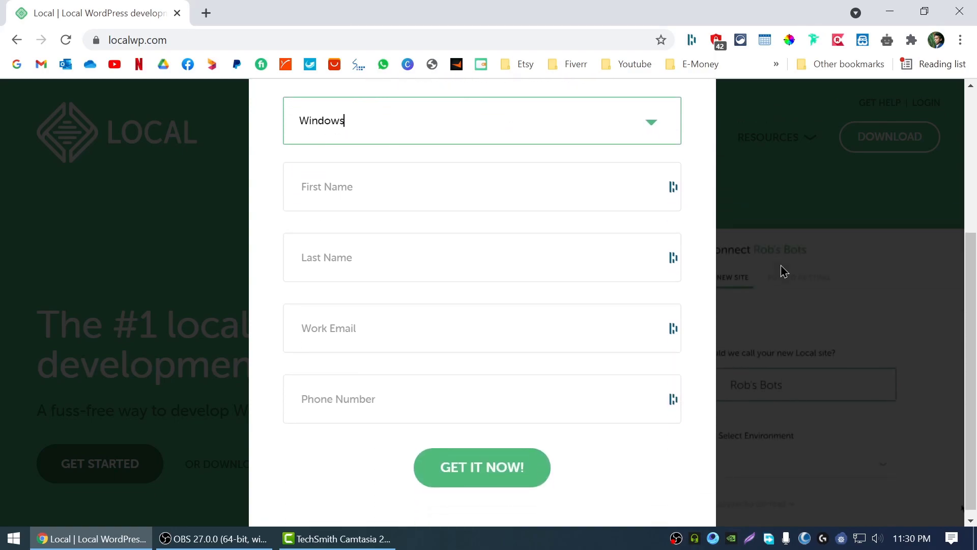
{"action": "left_click", "coordinate": [451, 192]}
{"action": "type", "text": "Te"}
{"action": "key", "text": "Tab"}
{"action": "type", "text": "Fur"}
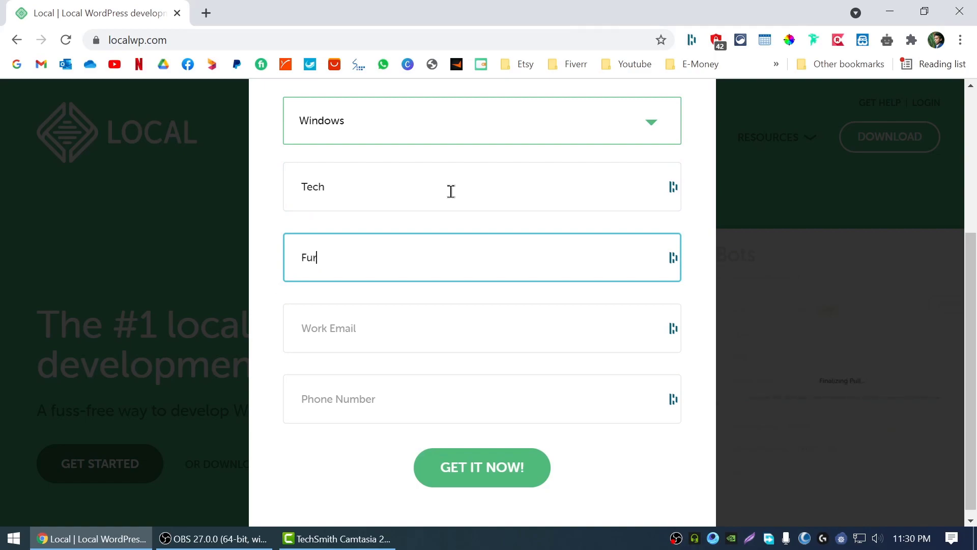
{"action": "key", "text": "Tab"}
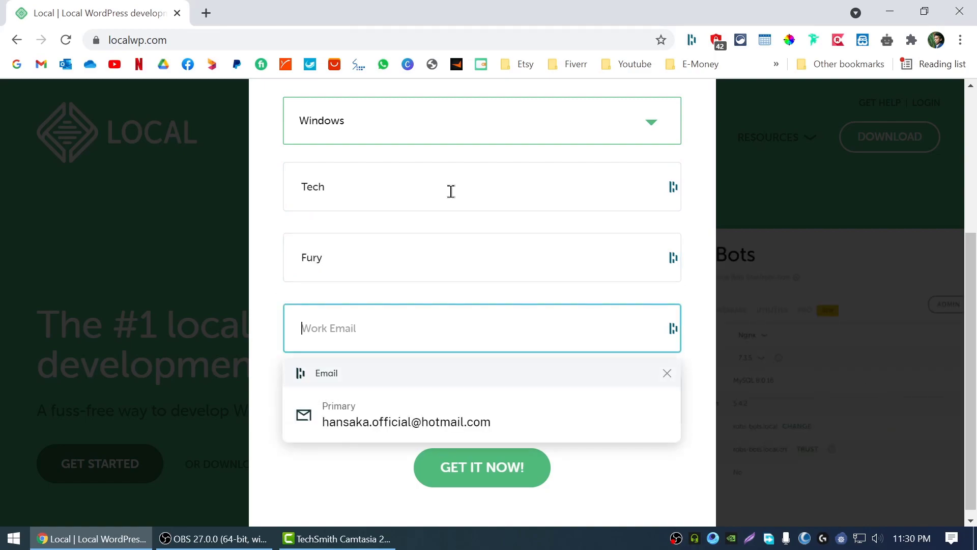
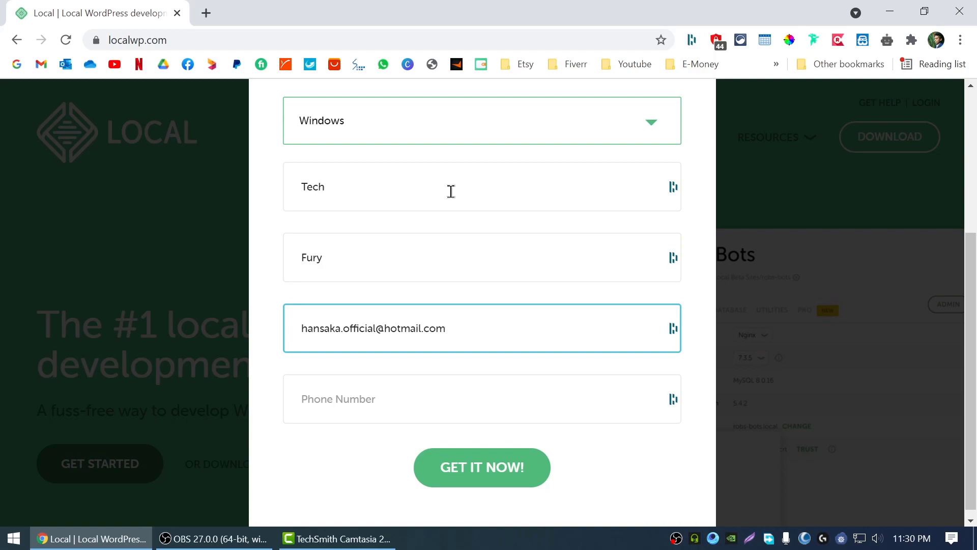
{"action": "left_click", "coordinate": [662, 501]}
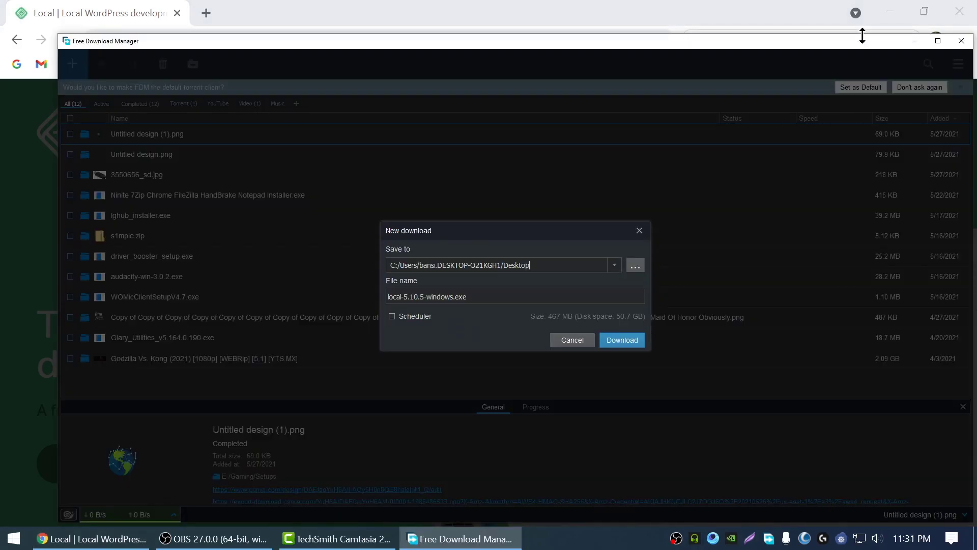
- Start downloading local-5.10.5-windows.exe to the Desktop folder and bring the Free Download Manager window into view to follow it
{"action": "left_click", "coordinate": [612, 346]}
{"action": "left_click", "coordinate": [915, 41]}
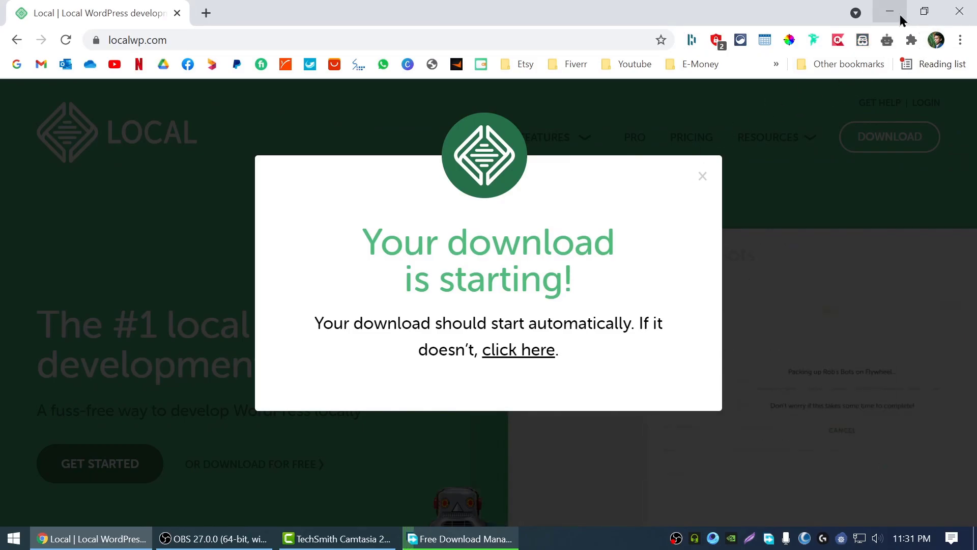
{"action": "left_click", "coordinate": [502, 539]}
{"action": "left_click_drag", "start_coordinate": [480, 48], "coordinate": [440, 47]}
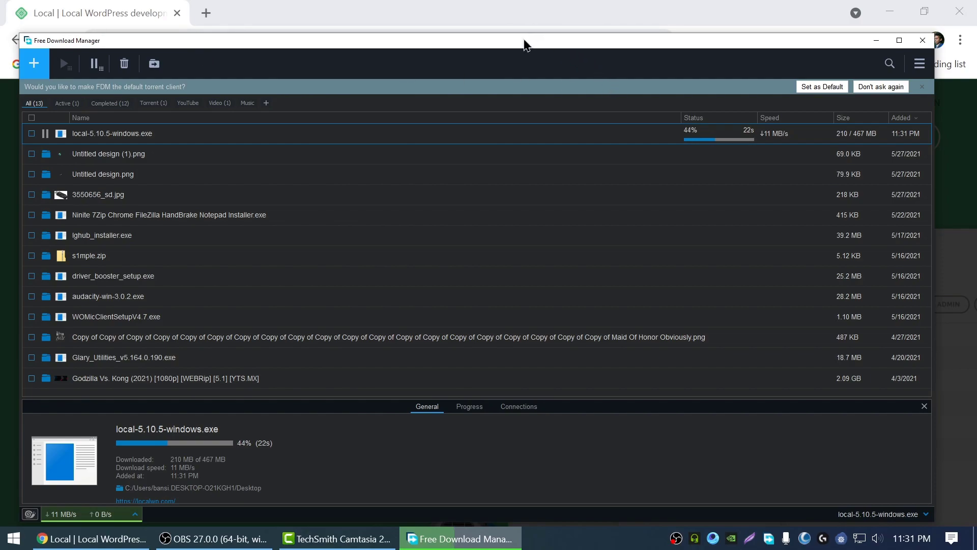
{"action": "left_click_drag", "start_coordinate": [532, 39], "coordinate": [536, 20]}
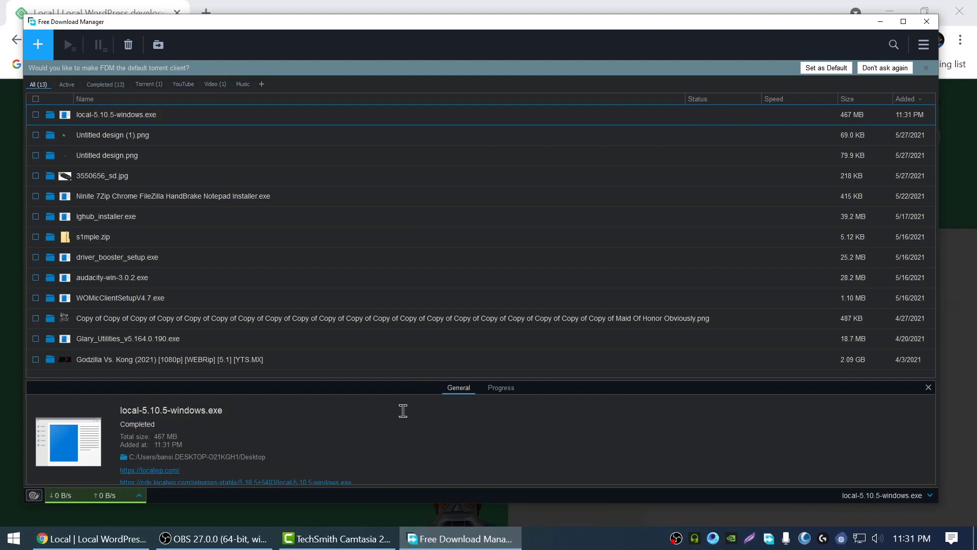
- Run the downloaded installer from its folder, install Local only for the current user in the default location, and launch it on finishing
{"action": "left_click", "coordinate": [49, 115]}
{"action": "left_click", "coordinate": [880, 22]}
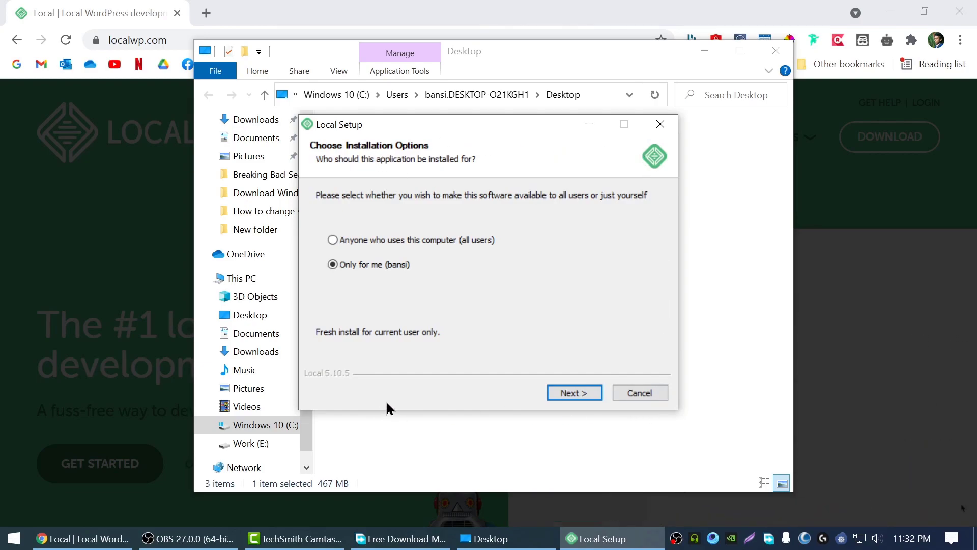
{"action": "left_click", "coordinate": [579, 396]}
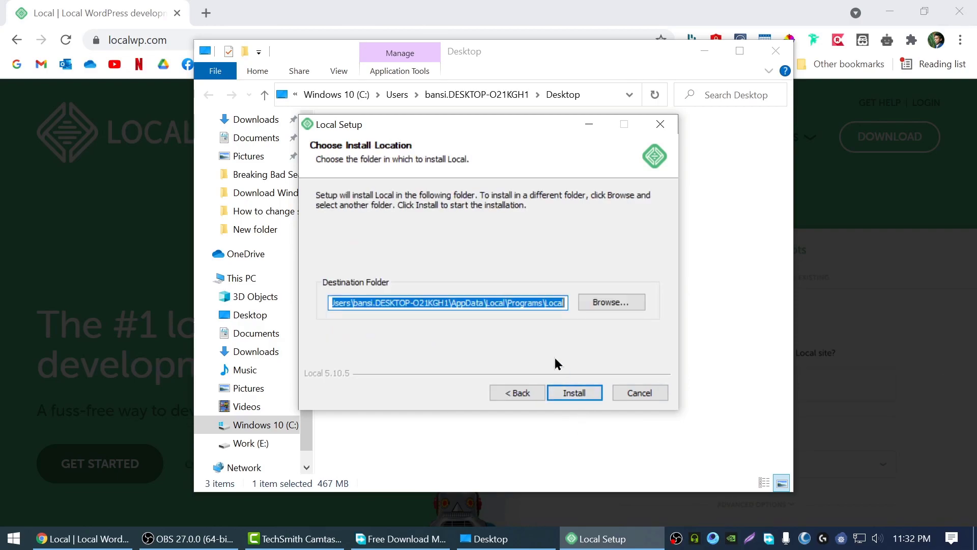
{"action": "left_click", "coordinate": [581, 400]}
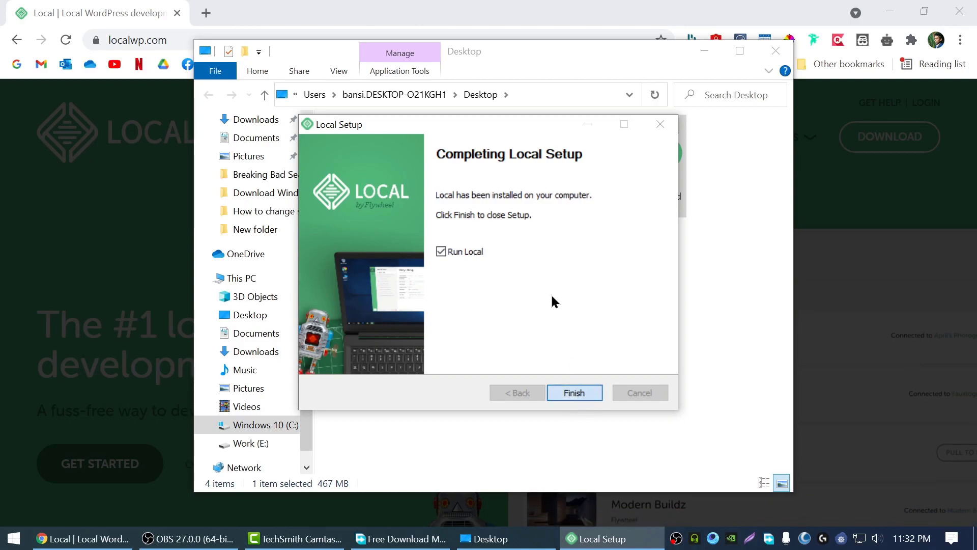
{"action": "left_click", "coordinate": [586, 400]}
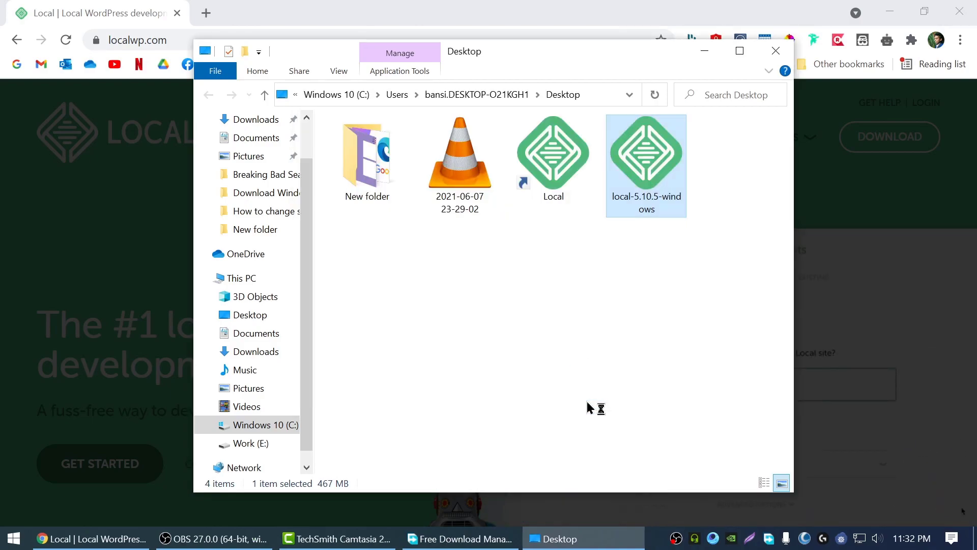
- Clear the open windows off the desktop and accept Local's Terms of Service
{"action": "left_click", "coordinate": [704, 51]}
{"action": "left_click", "coordinate": [896, 18]}
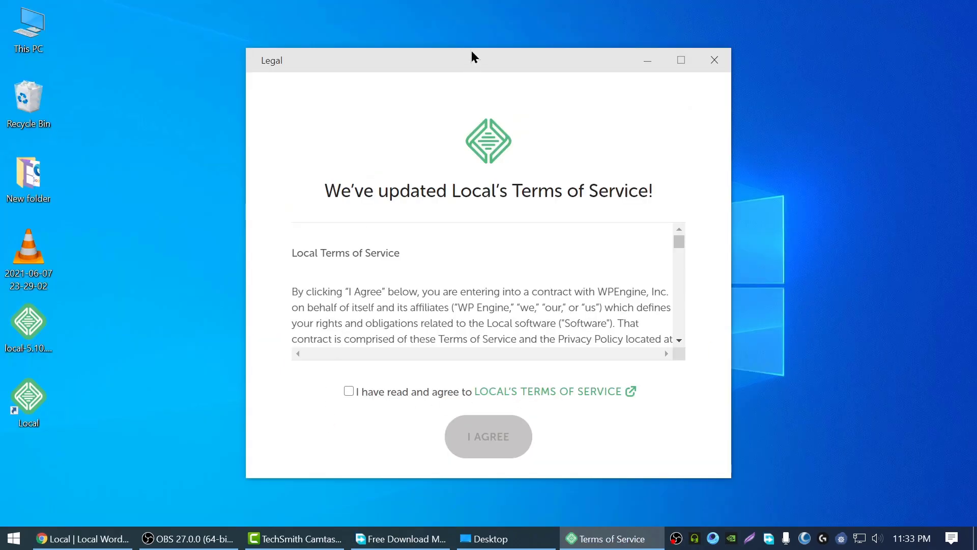
{"action": "left_click_drag", "start_coordinate": [474, 57], "coordinate": [473, 52]}
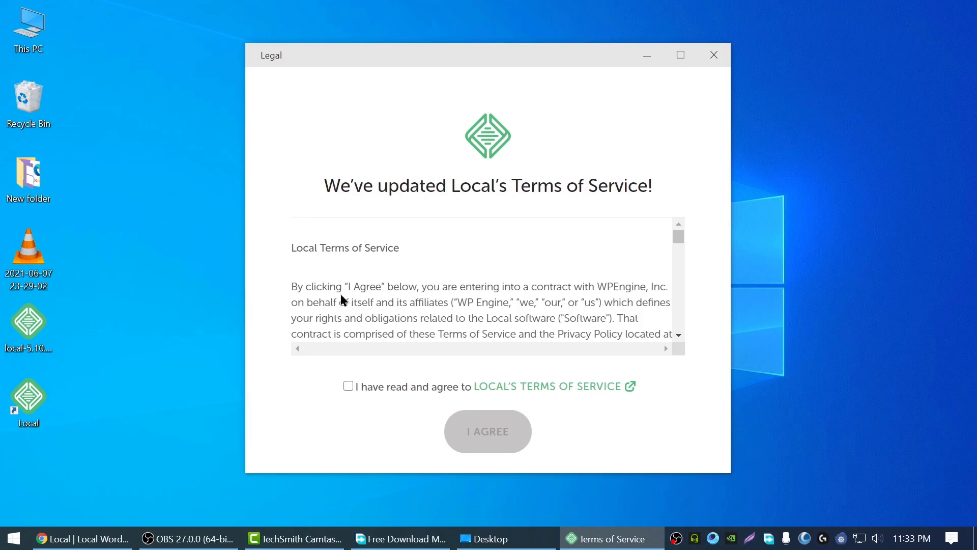
{"action": "left_click", "coordinate": [348, 386]}
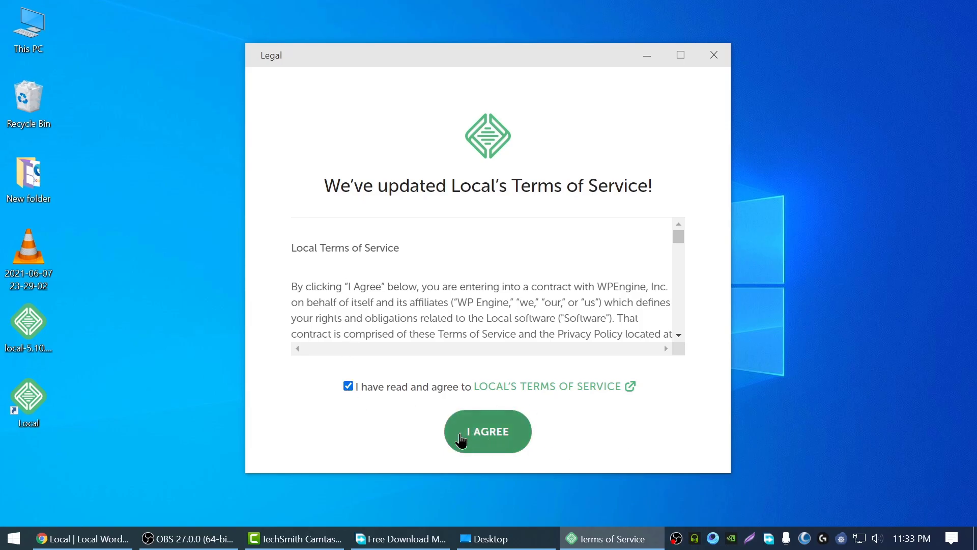
{"action": "left_click", "coordinate": [494, 434]}
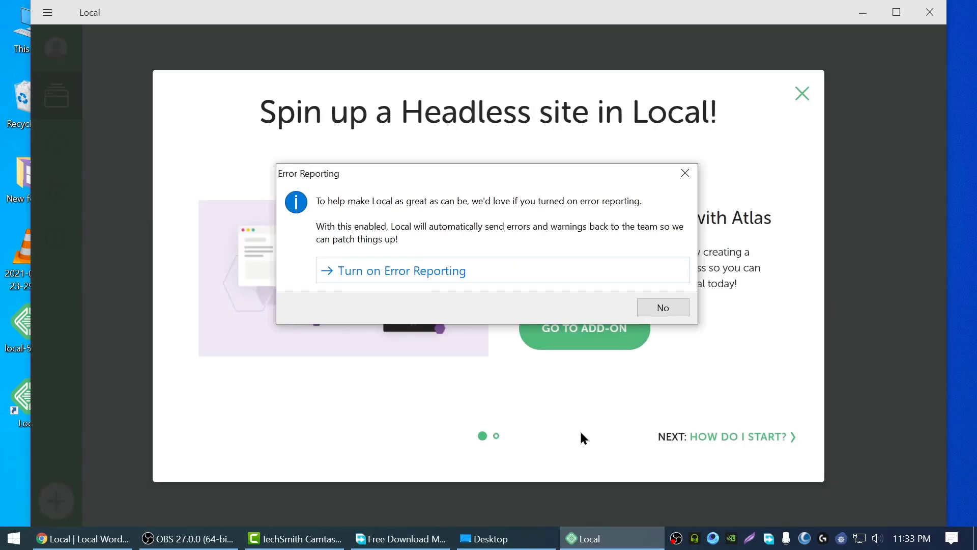
- Decline error reporting, dismiss the Headless site introduction and maximize the Local window
{"action": "left_click", "coordinate": [657, 309]}
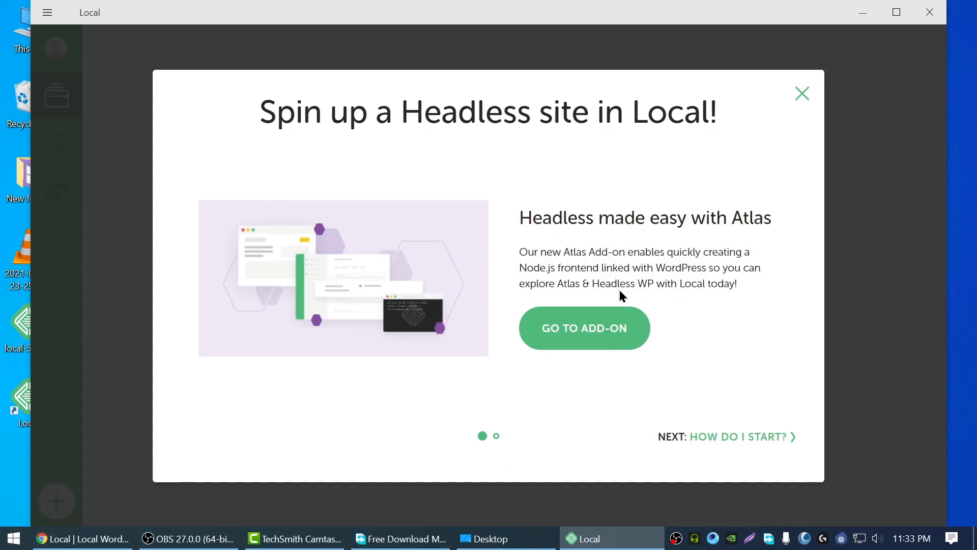
{"action": "left_click", "coordinate": [800, 97]}
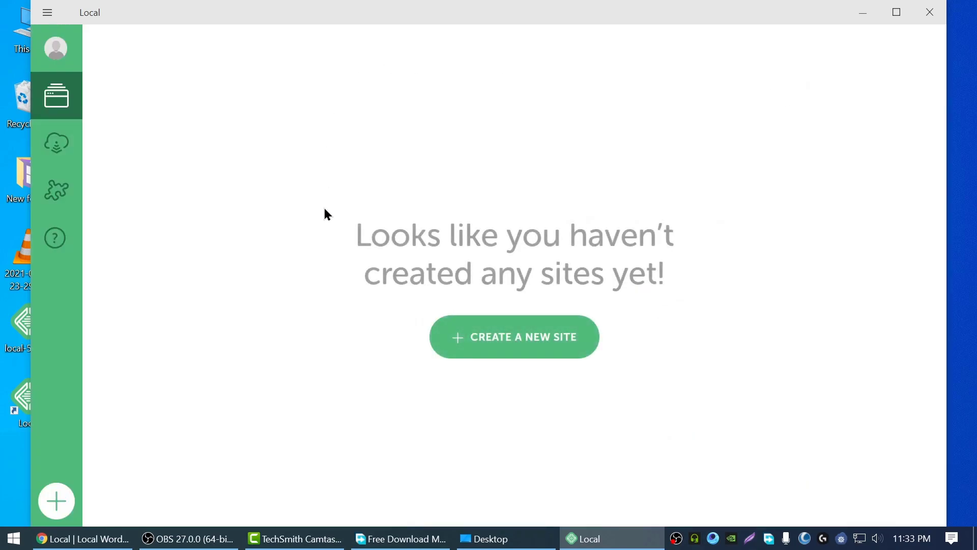
{"action": "left_click", "coordinate": [895, 19]}
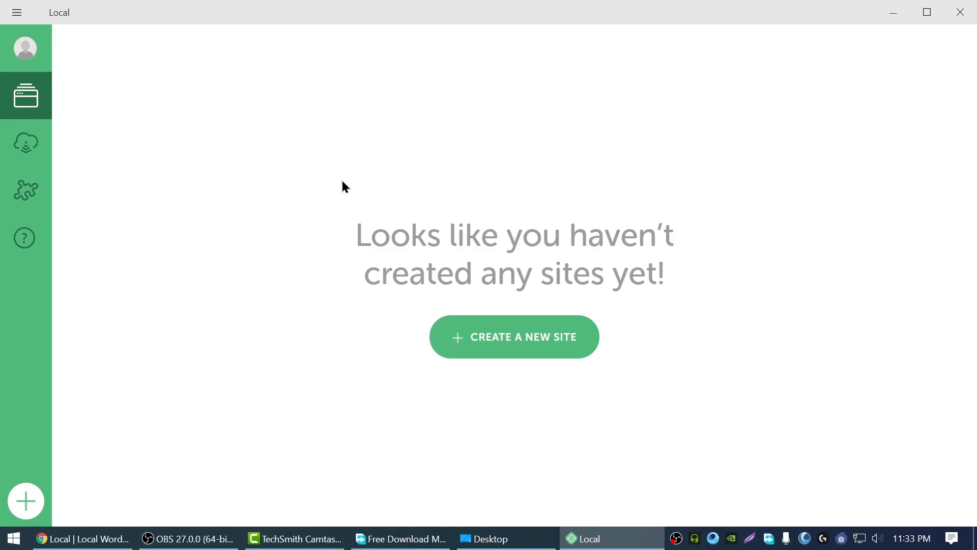
- Create a new site named Tech Fury, keeping the default domain, path and no Blueprint in the advanced options
{"action": "left_click", "coordinate": [509, 351]}
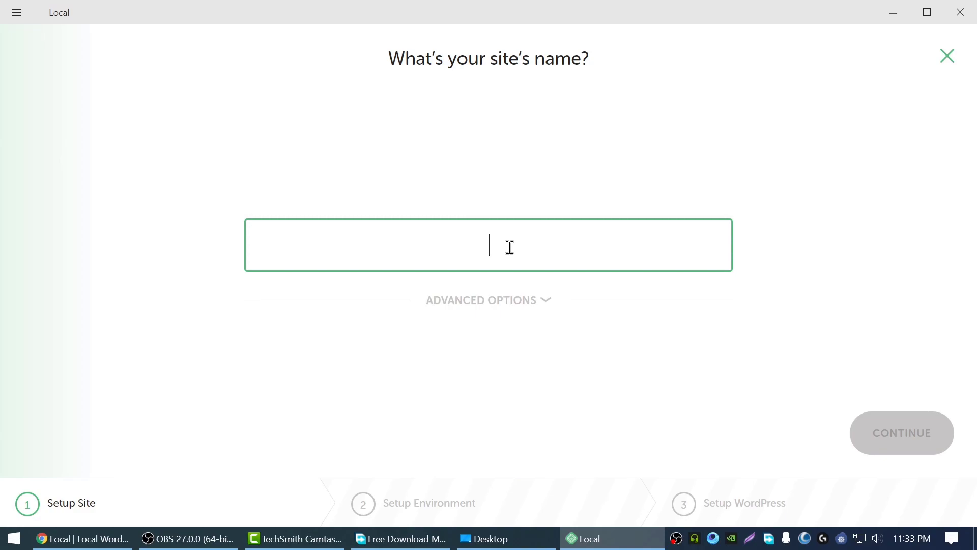
{"action": "type", "text": "Tech Fury"}
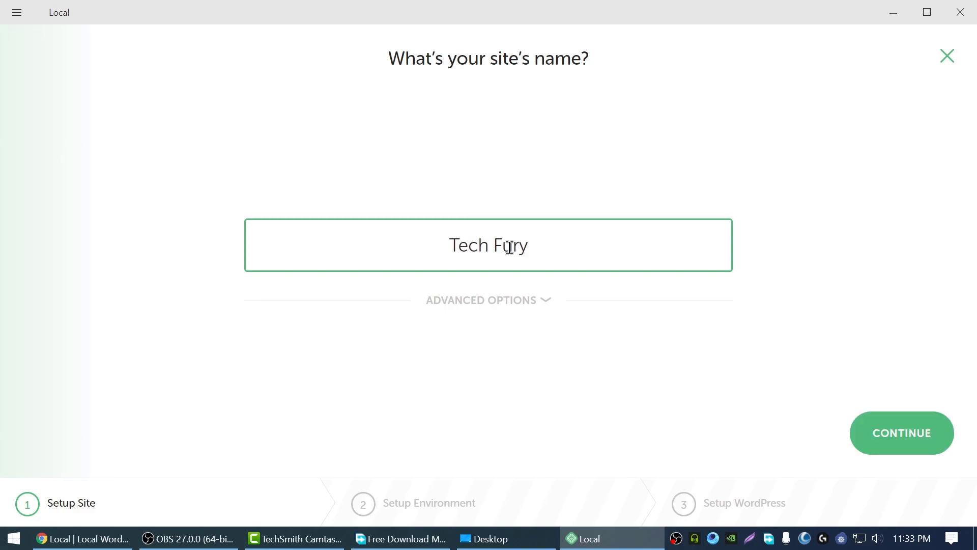
{"action": "left_click", "coordinate": [513, 302]}
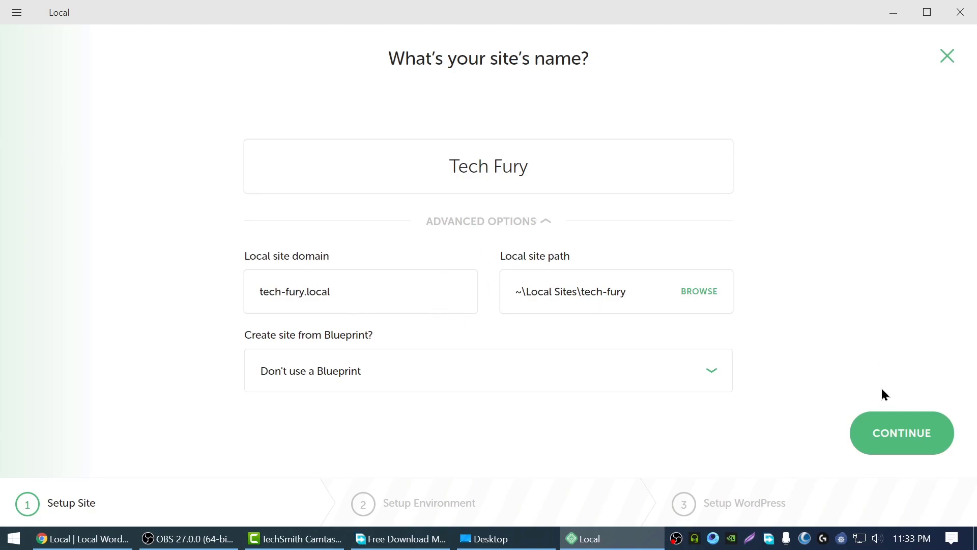
{"action": "left_click", "coordinate": [897, 437]}
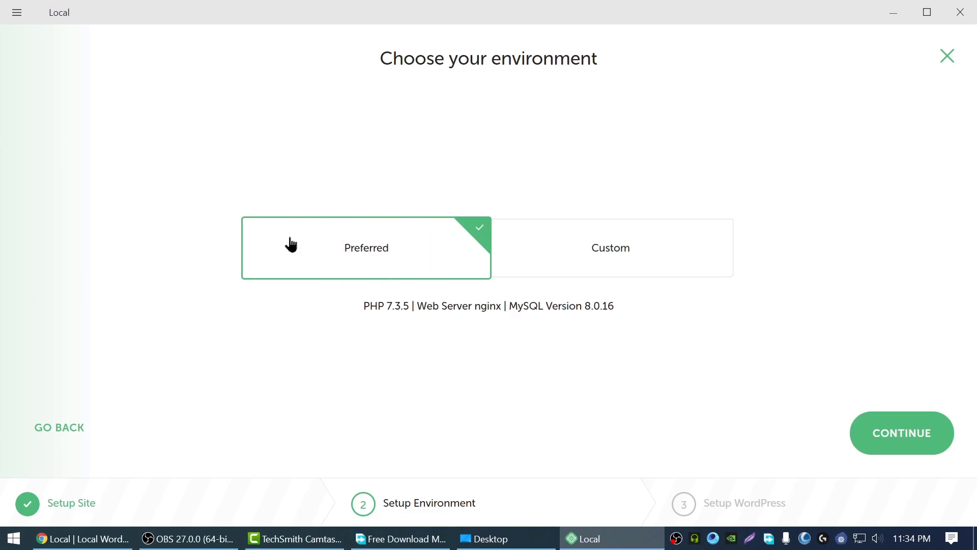
- Look at the Custom environment options, then proceed with the Preferred environment for the site
{"action": "left_click", "coordinate": [640, 251]}
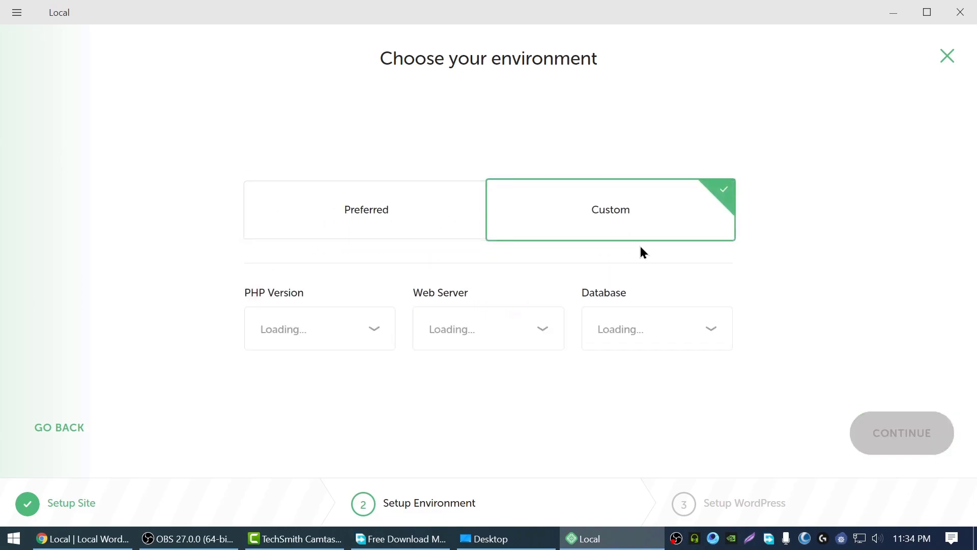
{"action": "left_click", "coordinate": [343, 209]}
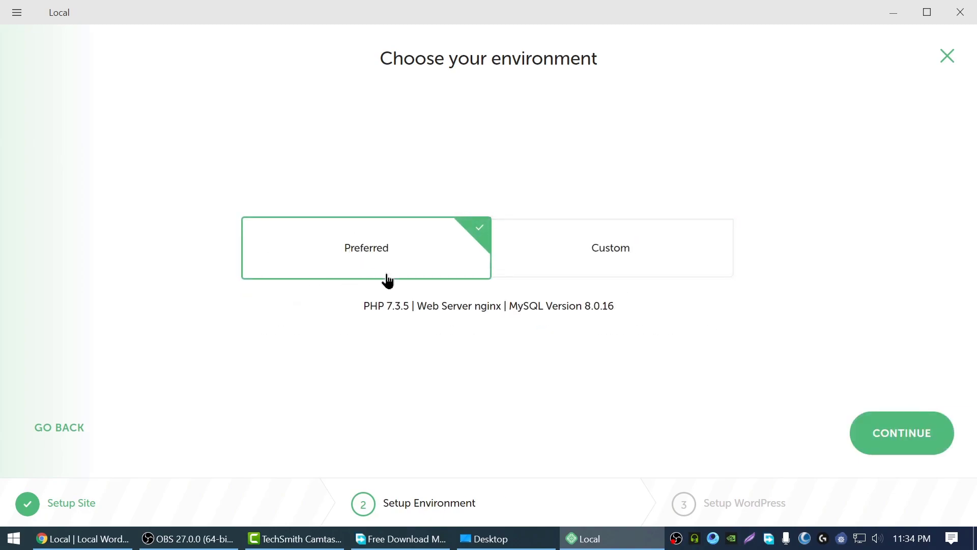
{"action": "left_click", "coordinate": [889, 441]}
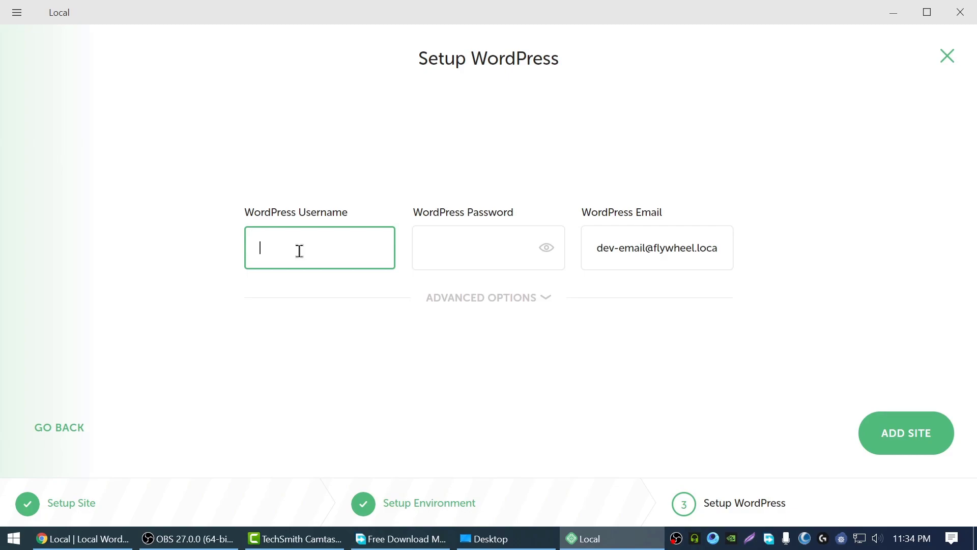
- Set the WordPress username to admin, enter the WordPress password, add the site and dismiss the Host Redirection notification
{"action": "type", "text": "admin"}
{"action": "key", "text": "Tab"}
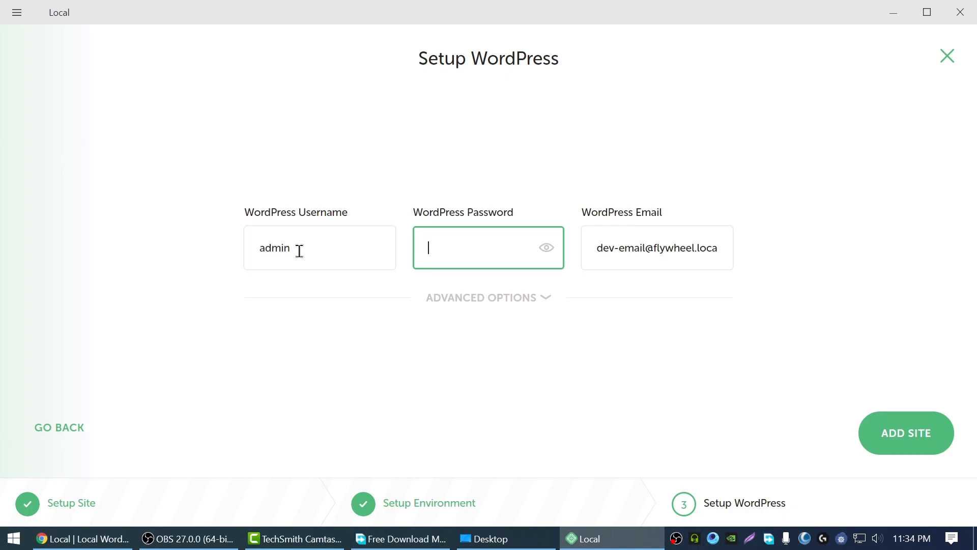
{"action": "type", "text": "admin"}
{"action": "left_click", "coordinate": [893, 444]}
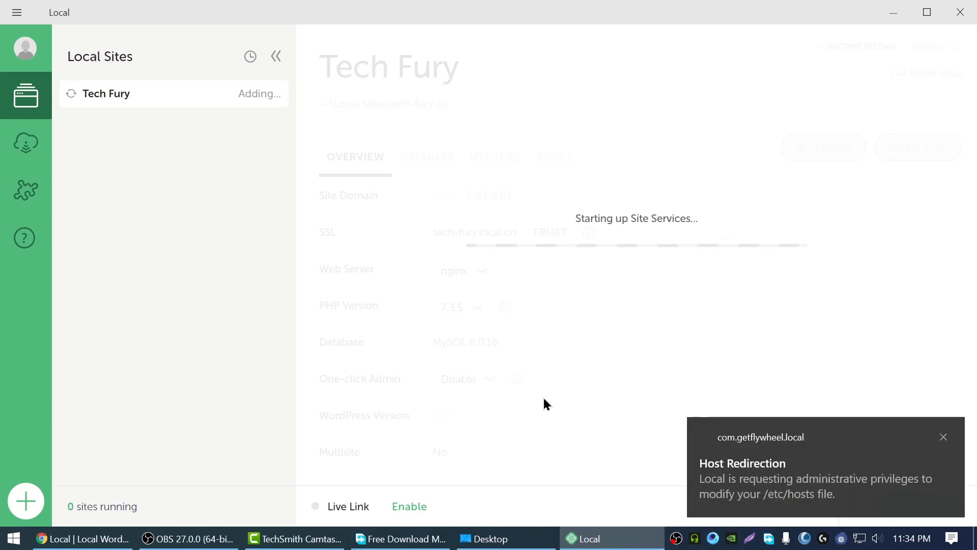
{"action": "left_click", "coordinate": [944, 437]}
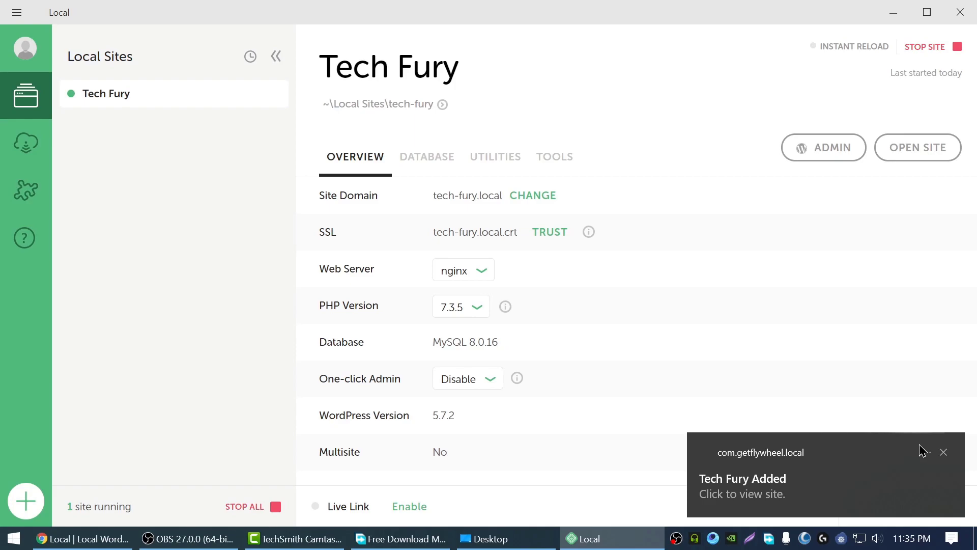
- Trust the SSL certificate for the Tech Fury site and dismiss the desktop notifications
{"action": "left_click", "coordinate": [943, 454]}
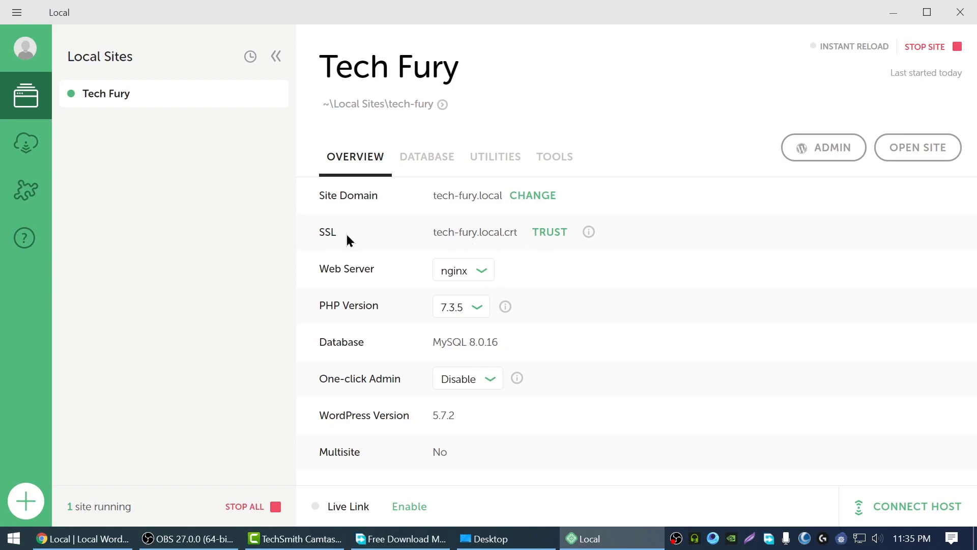
{"action": "left_click", "coordinate": [547, 236]}
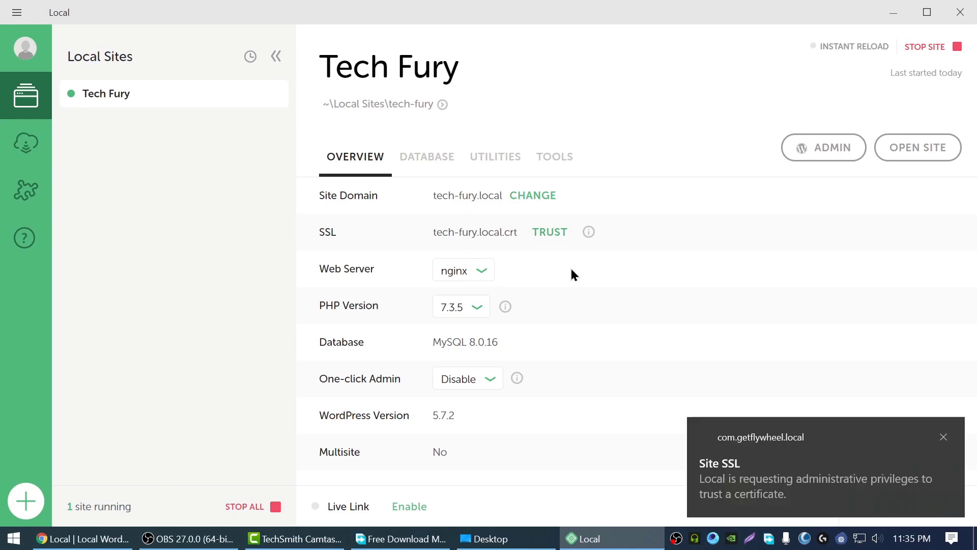
{"action": "left_click", "coordinate": [944, 437]}
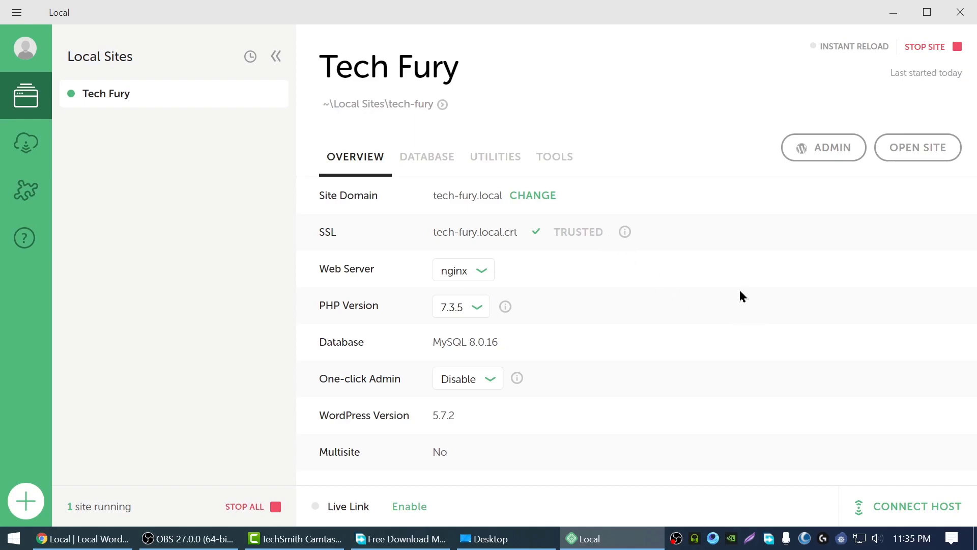
{"action": "left_click", "coordinate": [948, 156]}
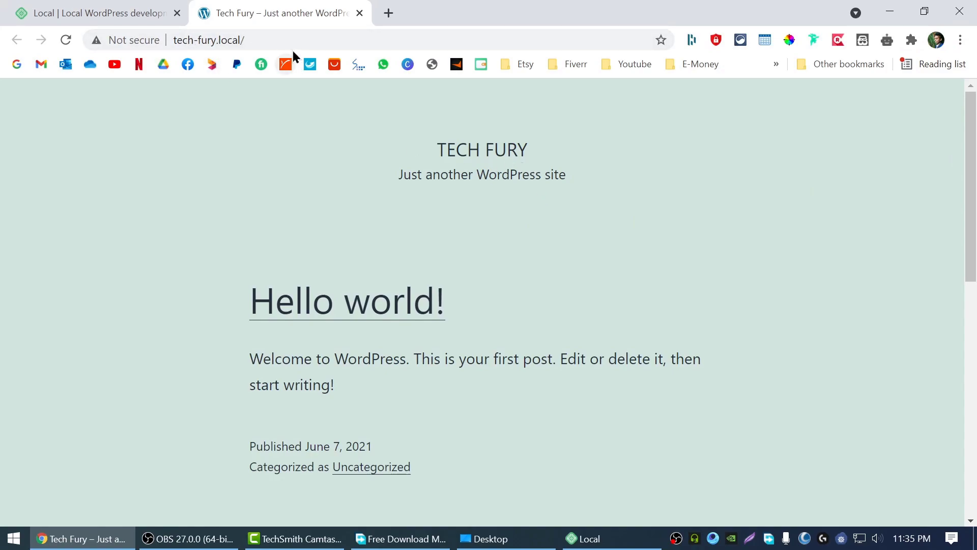
{"action": "left_click_drag", "start_coordinate": [290, 46], "coordinate": [131, 33]}
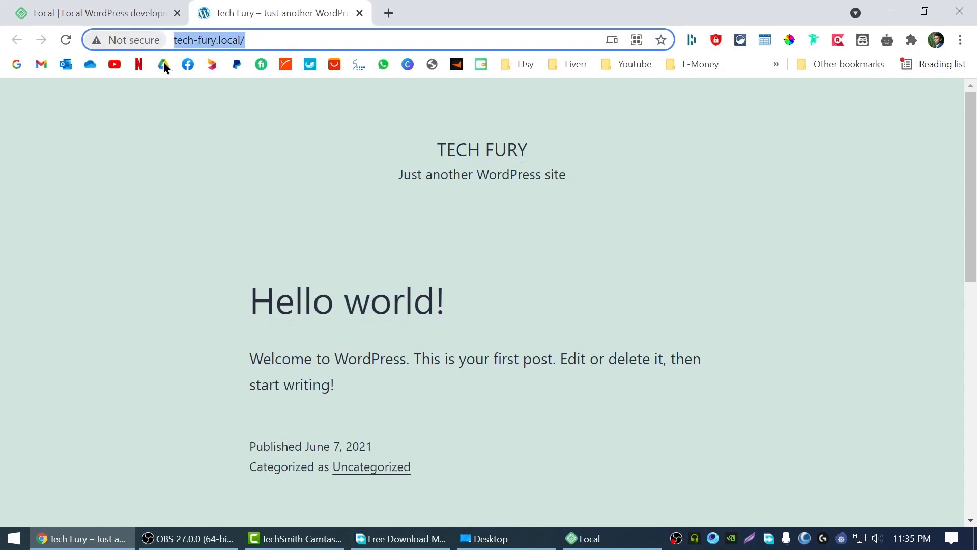
{"action": "type", "text": "http://tech-fury.local/"}
{"action": "left_click", "coordinate": [387, 70]}
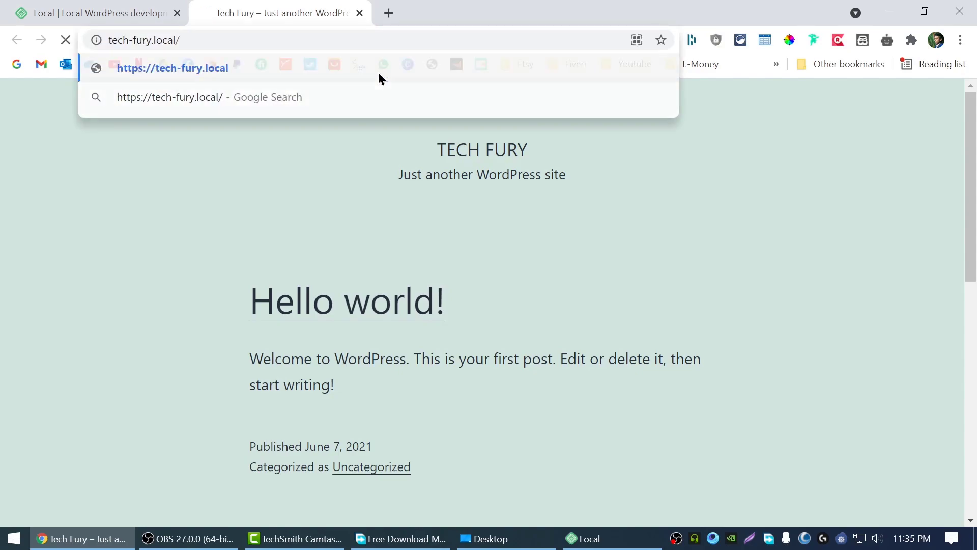
{"action": "left_click", "coordinate": [95, 41]}
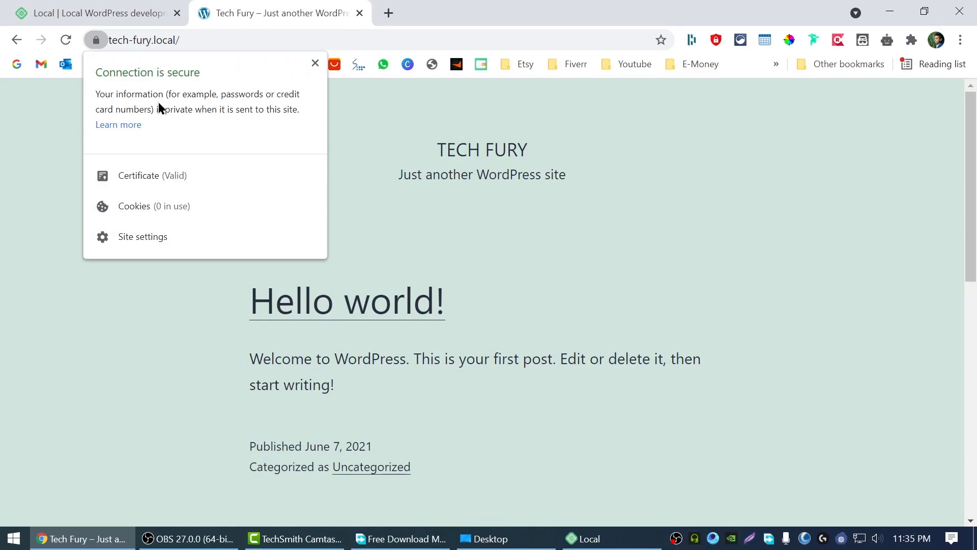
{"action": "left_click", "coordinate": [407, 196]}
{"action": "left_click", "coordinate": [236, 44]}
{"action": "left_click", "coordinate": [260, 44]}
{"action": "type", "text": "/"}
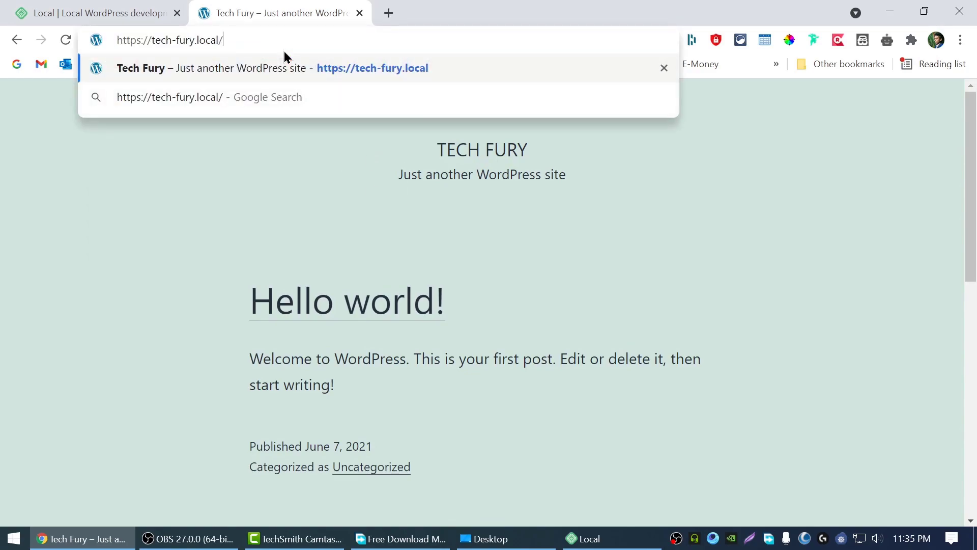
{"action": "type", "text": "wp-admin"}
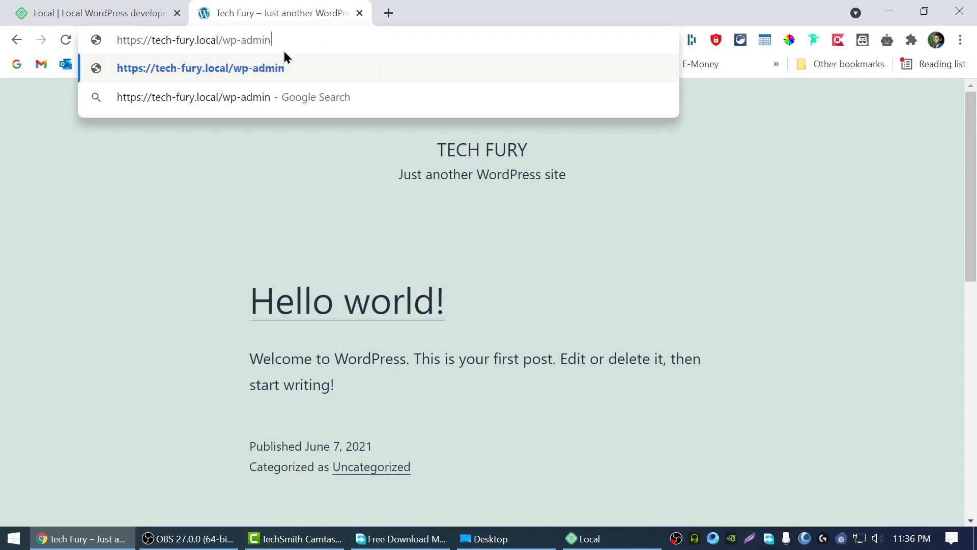
{"action": "key", "text": "Return"}
- Log in to the WordPress dashboard with the username admin and the account password
{"action": "type", "text": "admin"}
{"action": "key", "text": "Tab"}
{"action": "type", "text": "admin"}
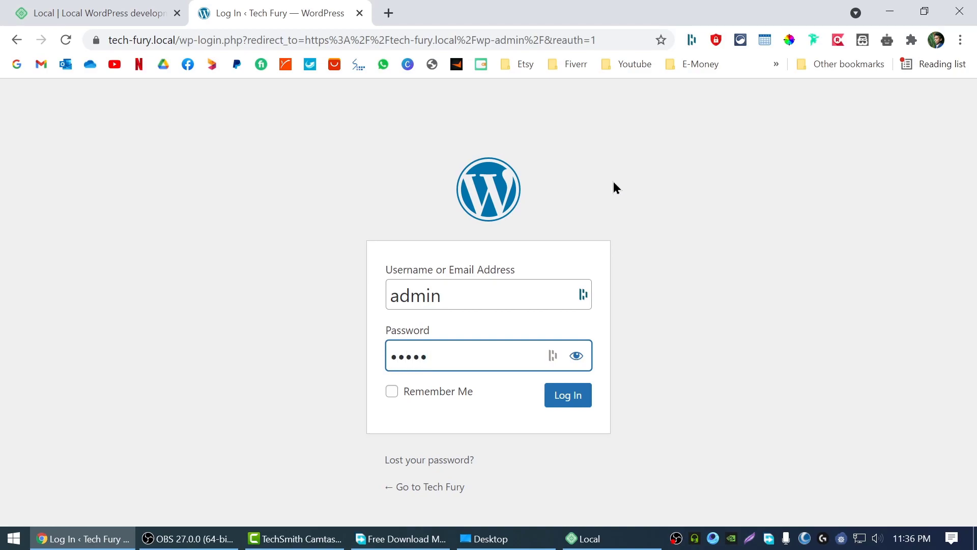
{"action": "left_click", "coordinate": [571, 397]}
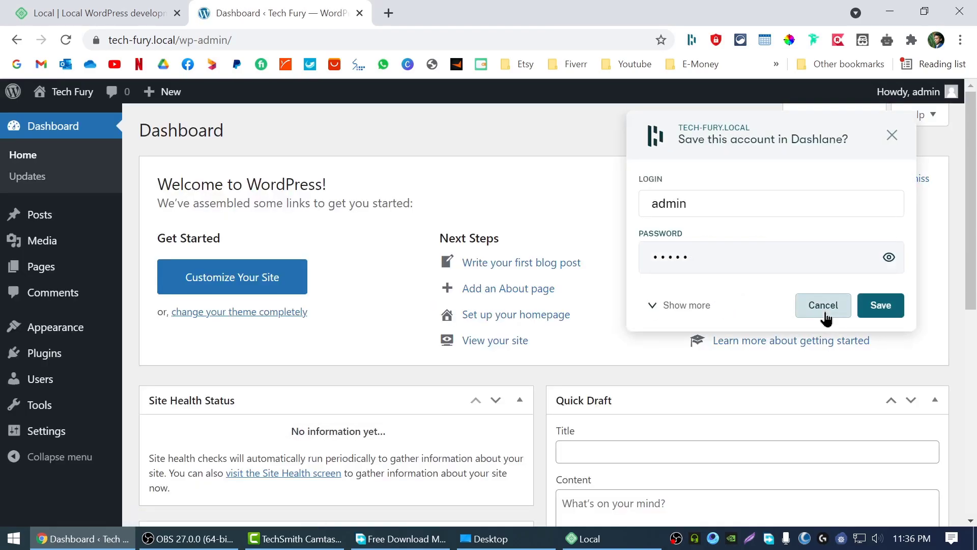
{"action": "left_click", "coordinate": [823, 306]}
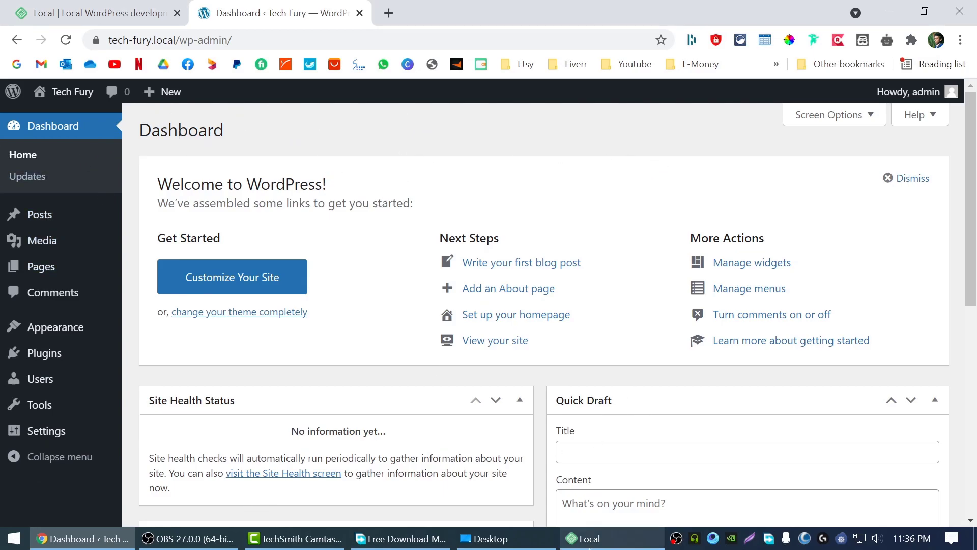
- Switch back to Local and look at the Add New Site form, closing it without creating a site
{"action": "left_click", "coordinate": [586, 538]}
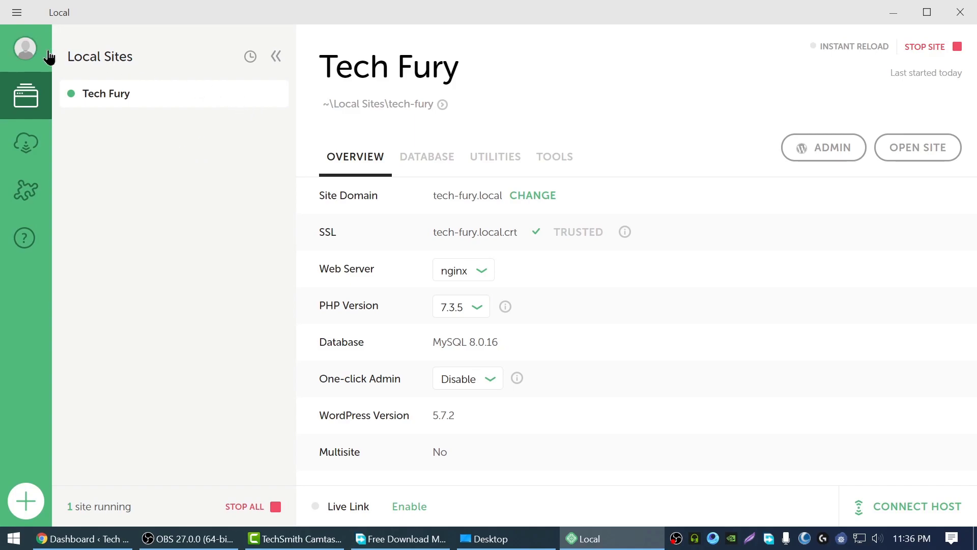
{"action": "left_click", "coordinate": [13, 18]}
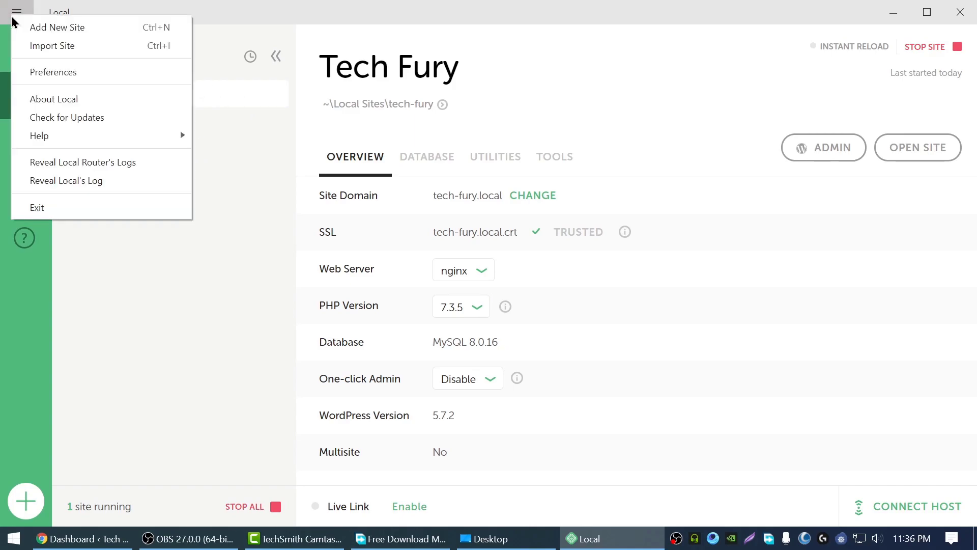
{"action": "left_click", "coordinate": [172, 34]}
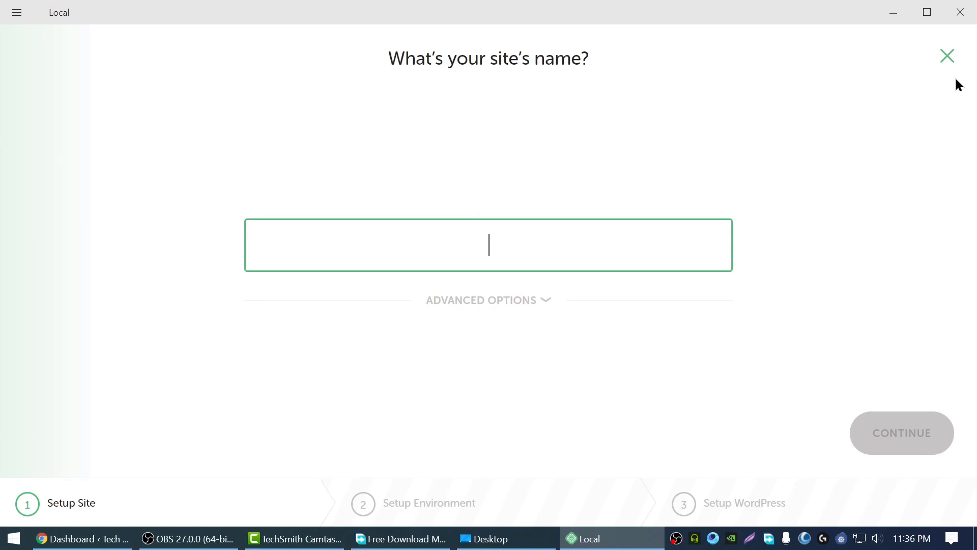
{"action": "left_click", "coordinate": [948, 57]}
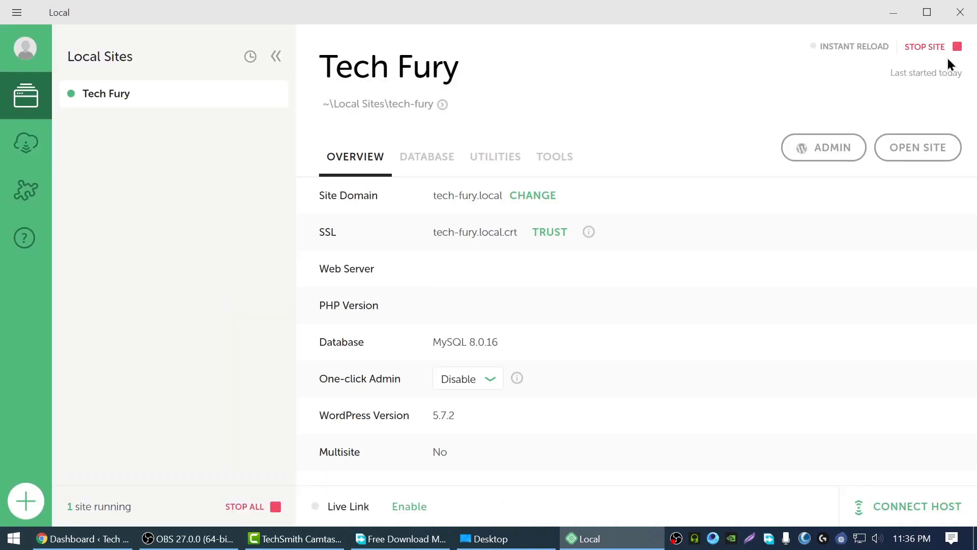